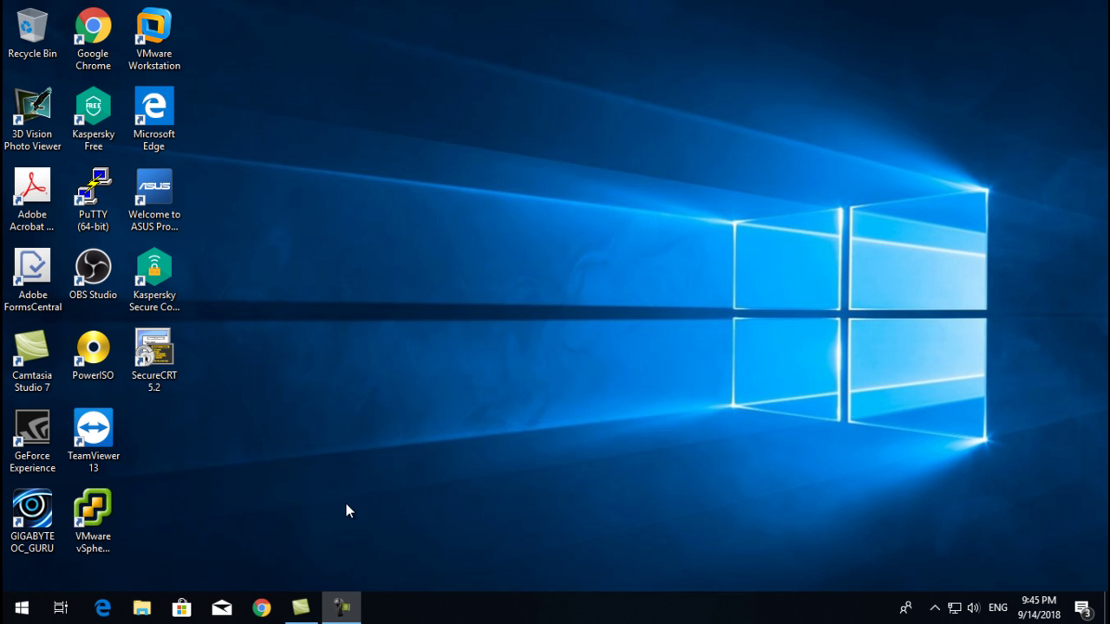
{"action": "left_click", "coordinate": [261, 610]}
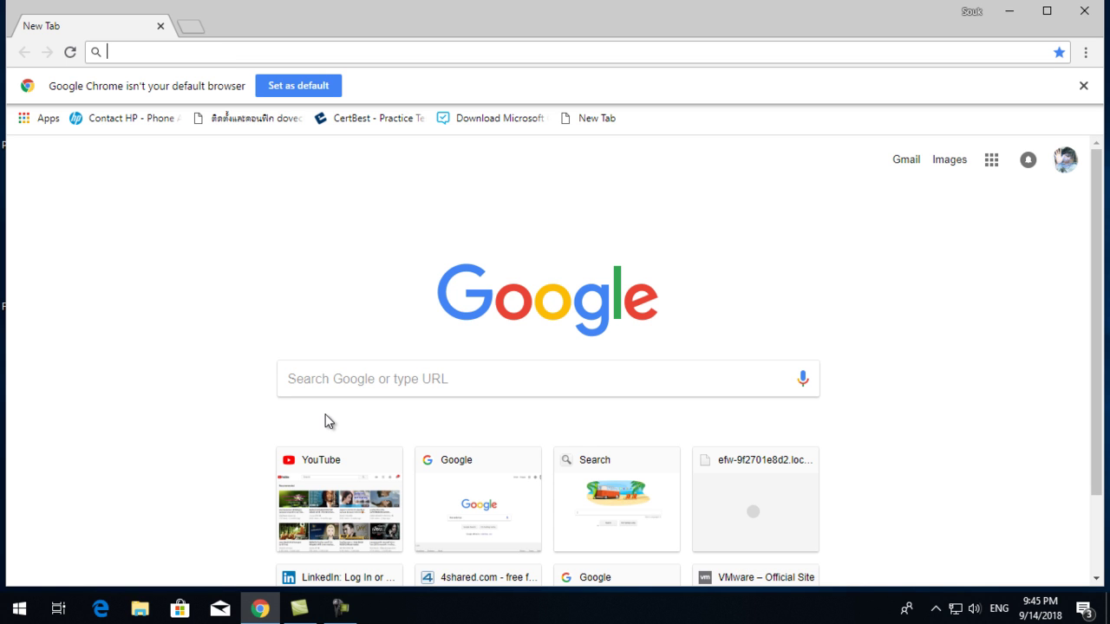
{"action": "type", "text": "www.google.com"}
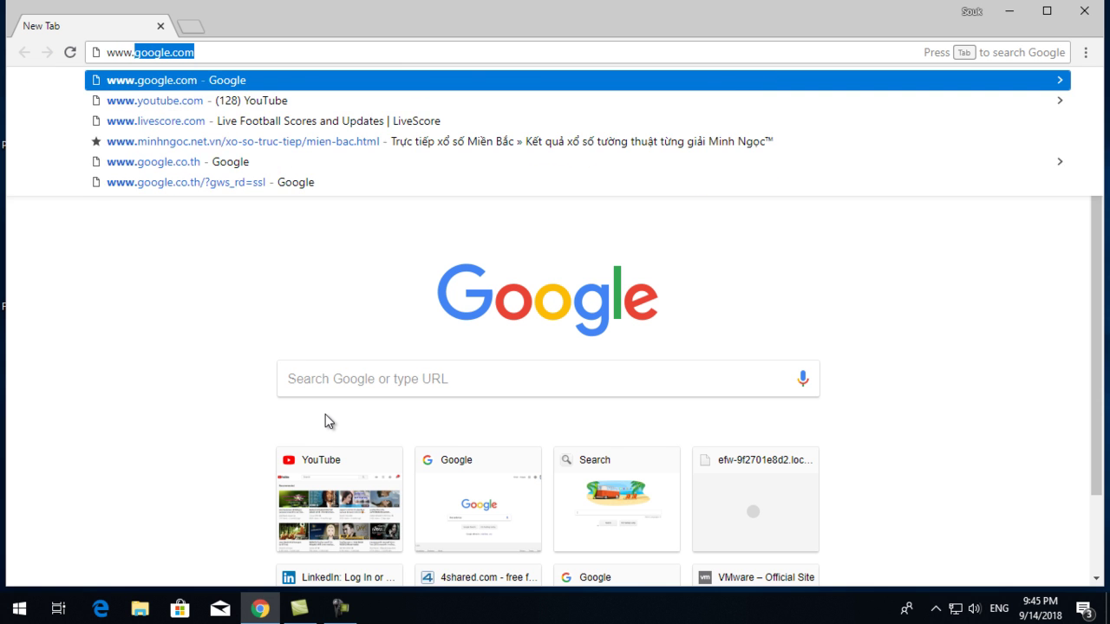
{"action": "key", "text": "Return"}
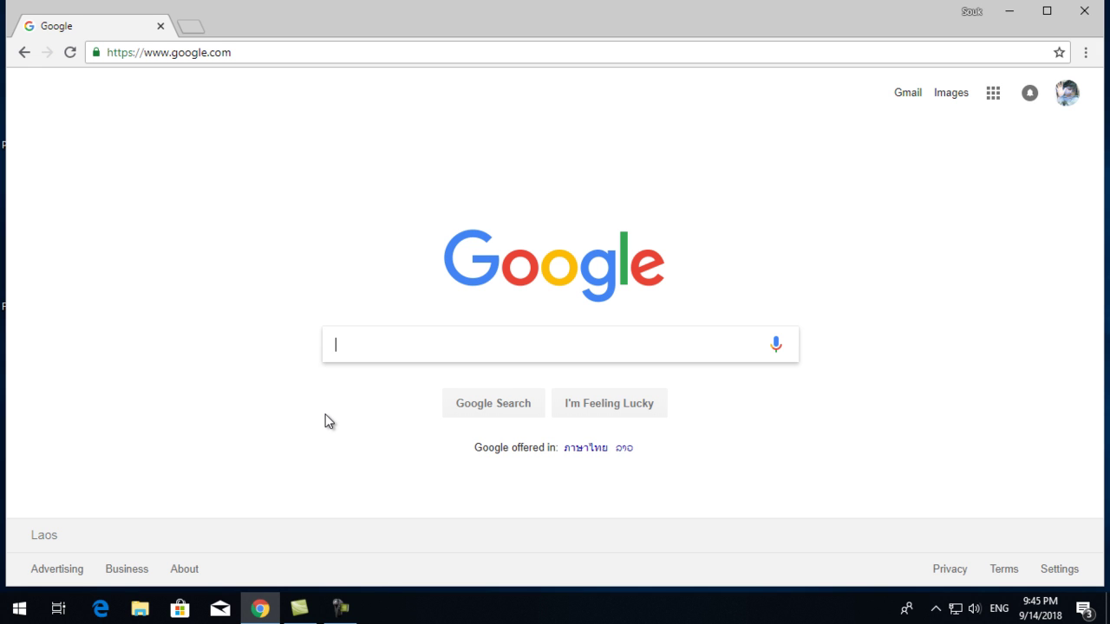
- Search Google for "endian firewall download" and open the Download Endian Firewall Community result on endian.com
{"action": "type", "text": "end"}
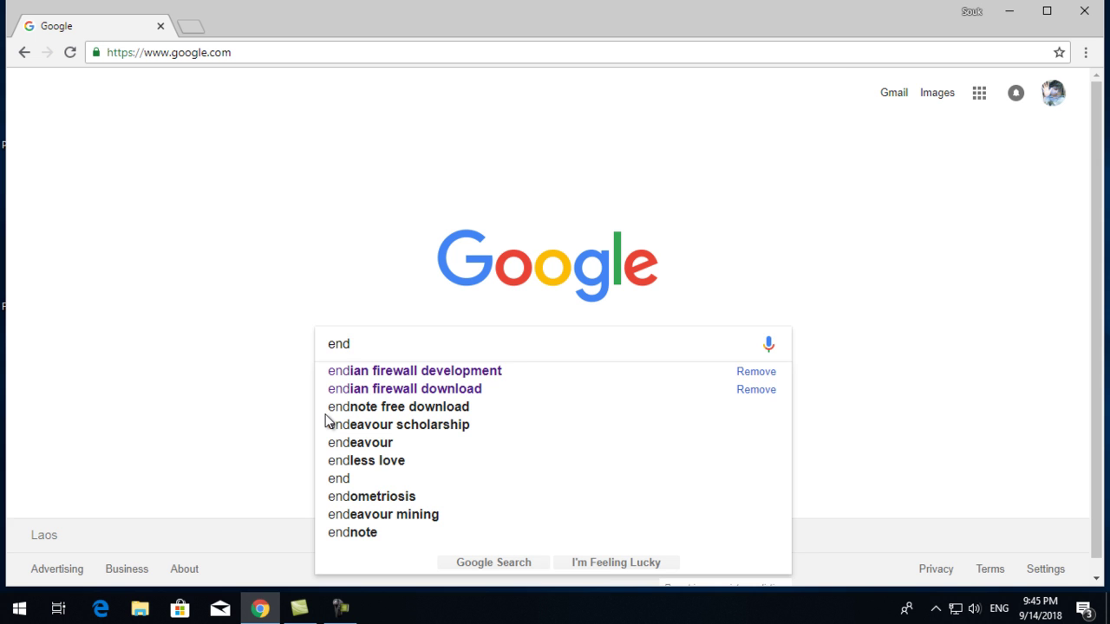
{"action": "key", "text": "Down"}
{"action": "key", "text": "Down"}
{"action": "key", "text": "Return"}
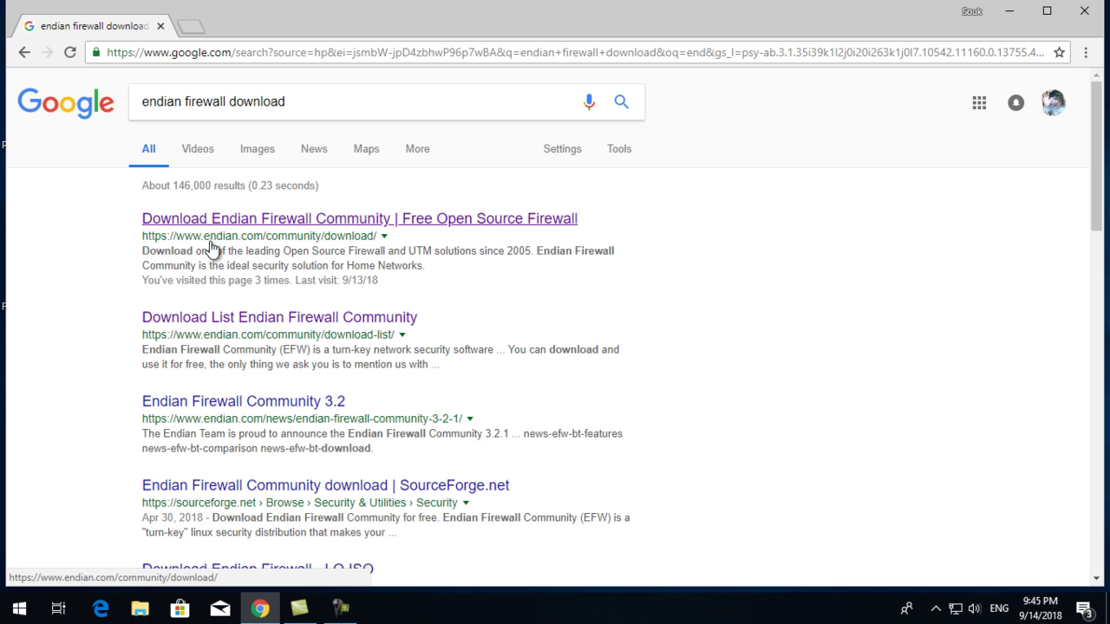
{"action": "left_click", "coordinate": [238, 227]}
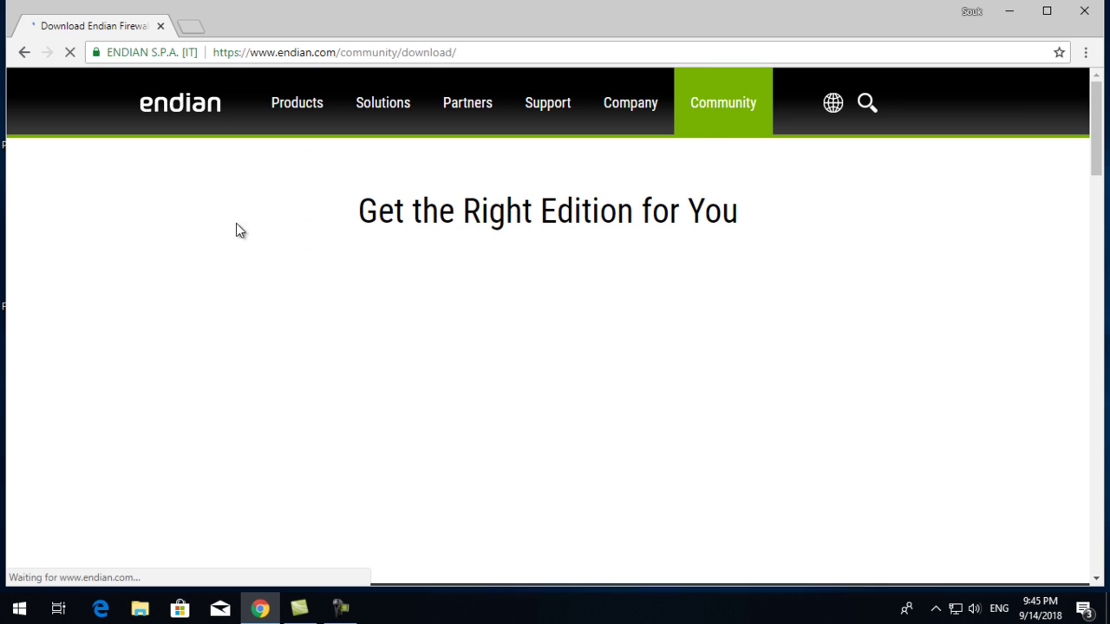
- Look through the edition comparison and the product sections on the Endian download page
{"action": "scroll", "coordinate": [269, 300], "scroll_direction": "down", "scroll_amount": 2}
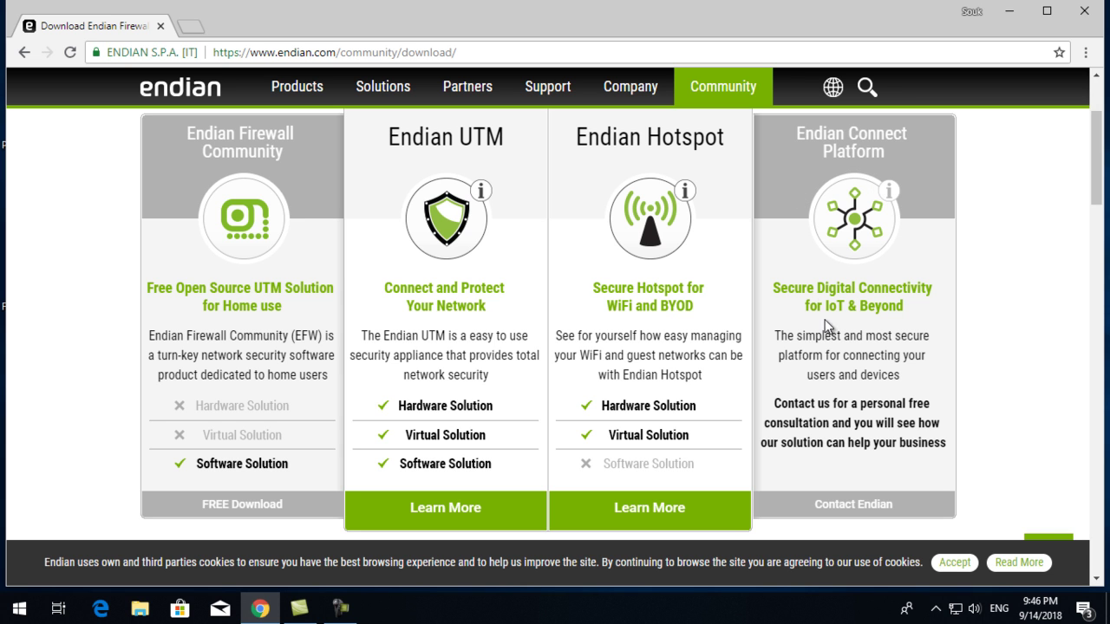
{"action": "scroll", "coordinate": [805, 395], "scroll_direction": "down", "scroll_amount": 5}
{"action": "scroll", "coordinate": [424, 255], "scroll_direction": "down", "scroll_amount": 2}
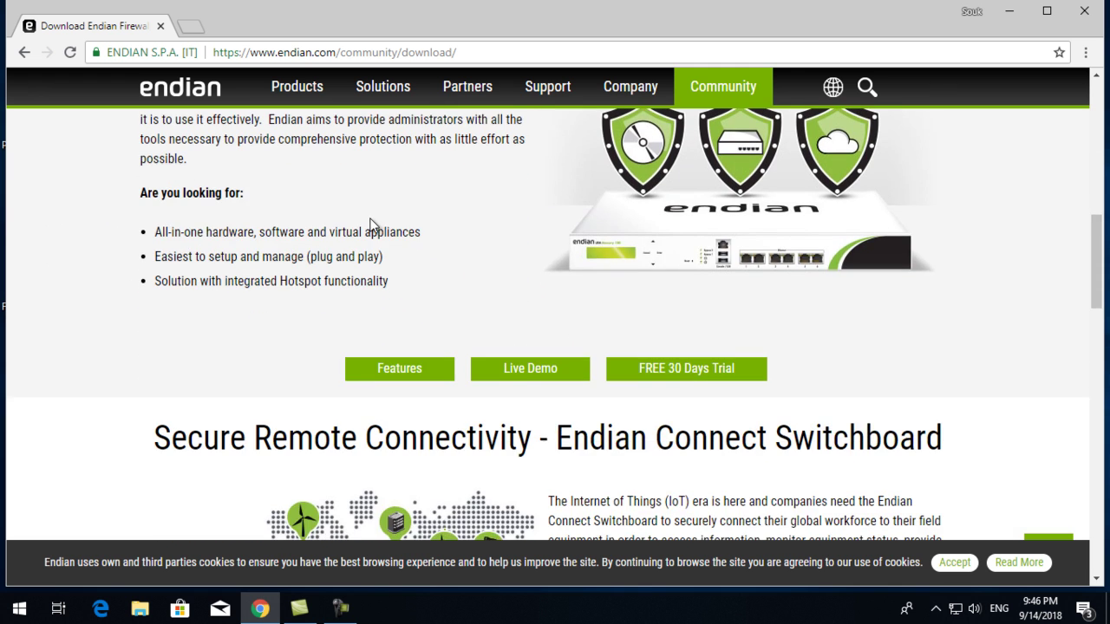
{"action": "scroll", "coordinate": [508, 235], "scroll_direction": "up", "scroll_amount": 2}
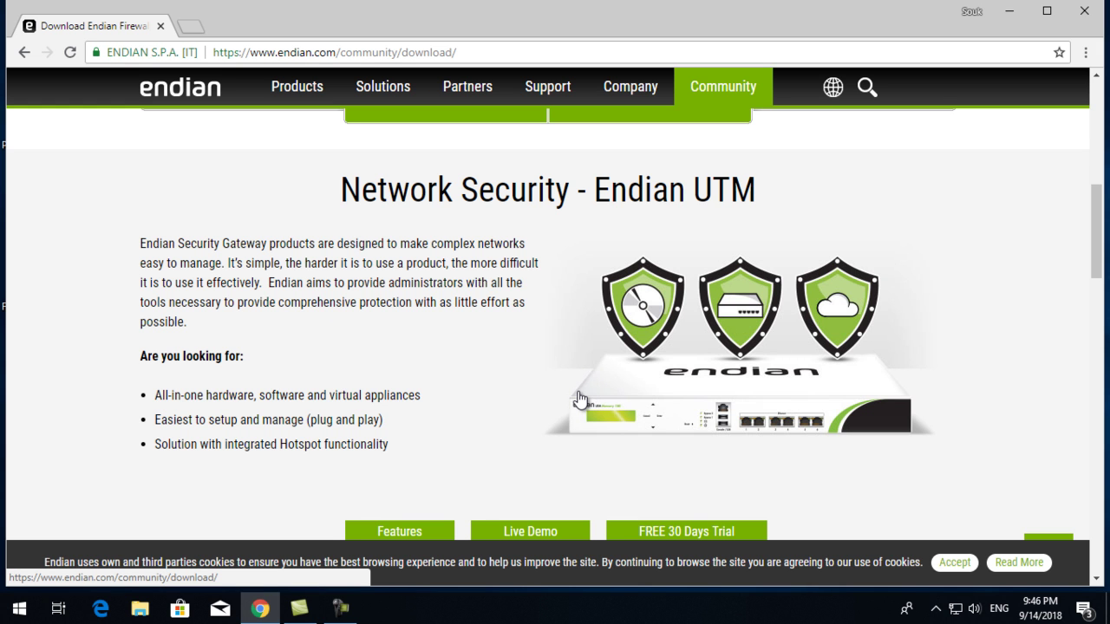
{"action": "scroll", "coordinate": [589, 401], "scroll_direction": "down", "scroll_amount": 2}
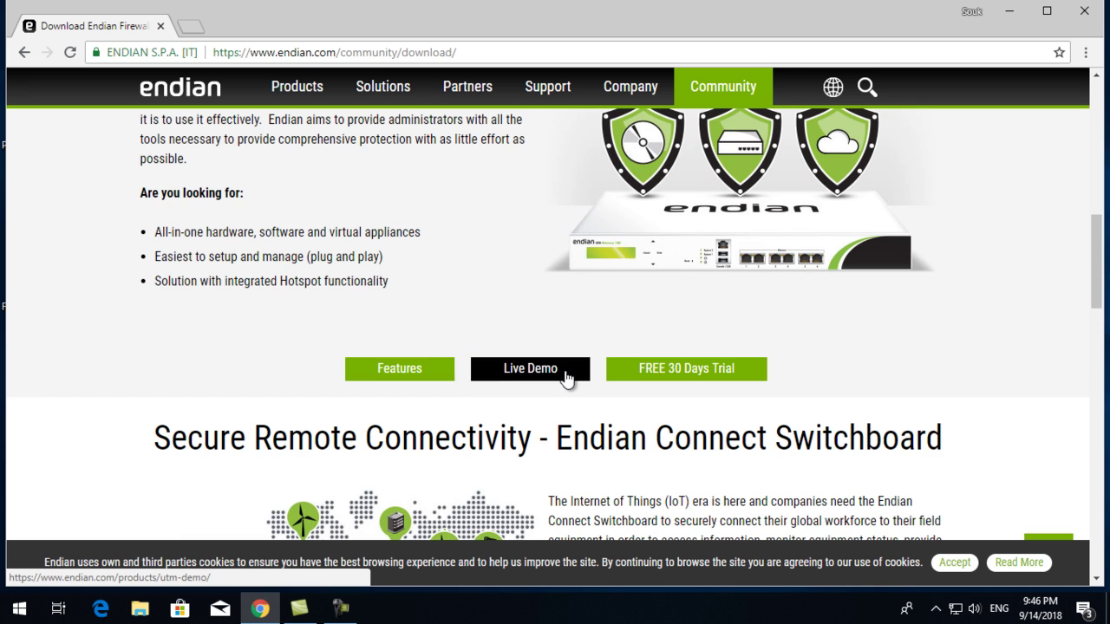
{"action": "scroll", "coordinate": [564, 379], "scroll_direction": "up", "scroll_amount": 1}
{"action": "scroll", "coordinate": [565, 379], "scroll_direction": "down", "scroll_amount": 6}
{"action": "scroll", "coordinate": [475, 363], "scroll_direction": "up", "scroll_amount": 3}
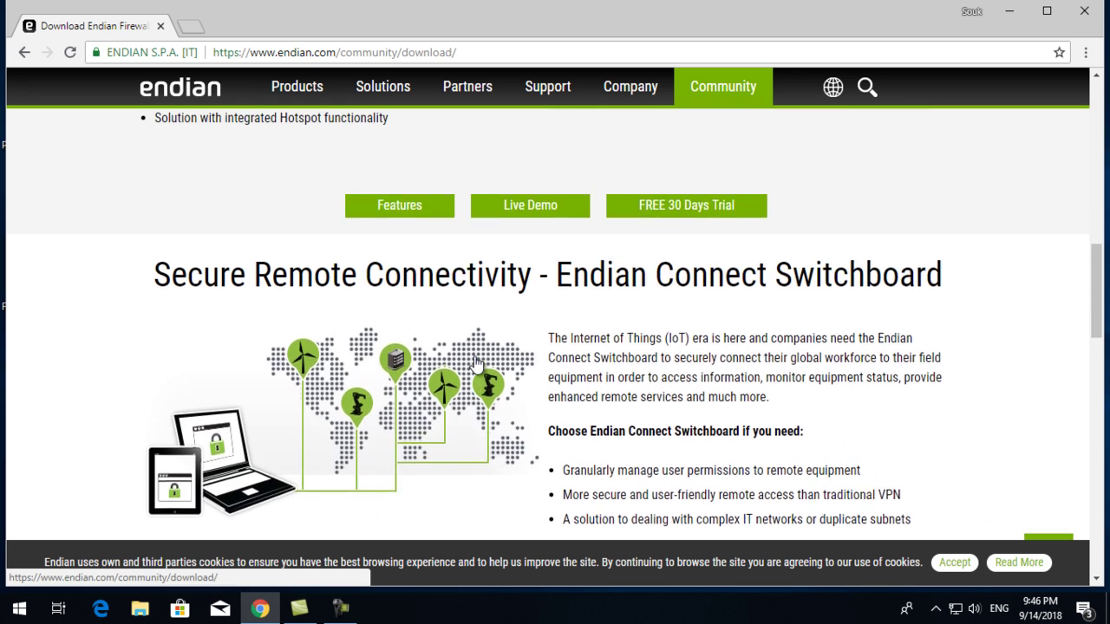
{"action": "scroll", "coordinate": [475, 363], "scroll_direction": "up", "scroll_amount": 7}
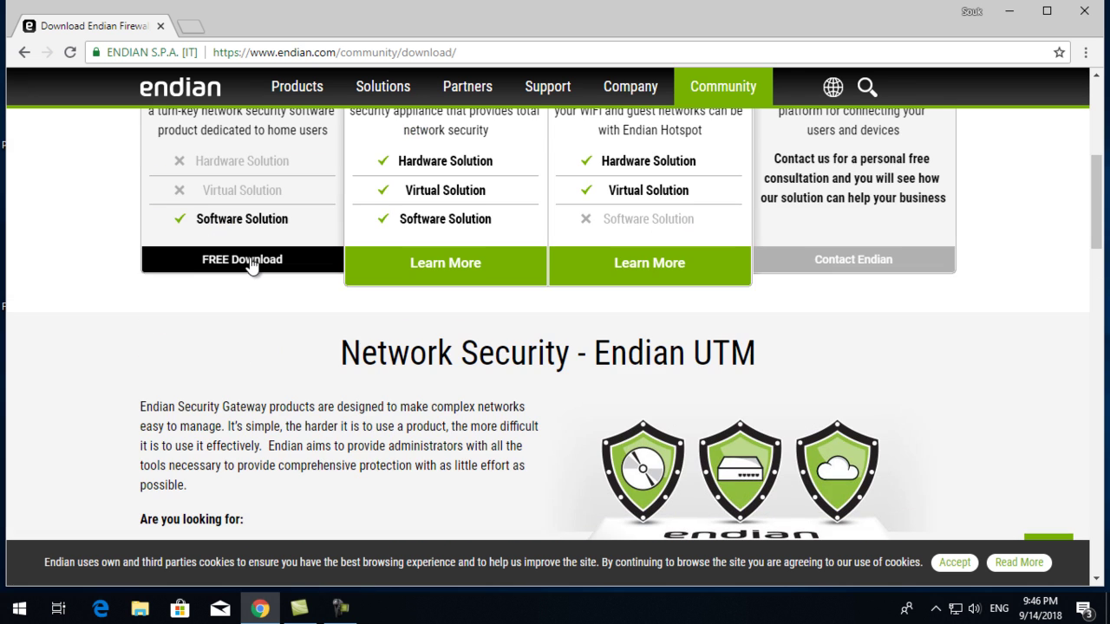
- Open the free download of the Endian Firewall Community edition and bring up its table of releases
{"action": "left_click", "coordinate": [251, 266]}
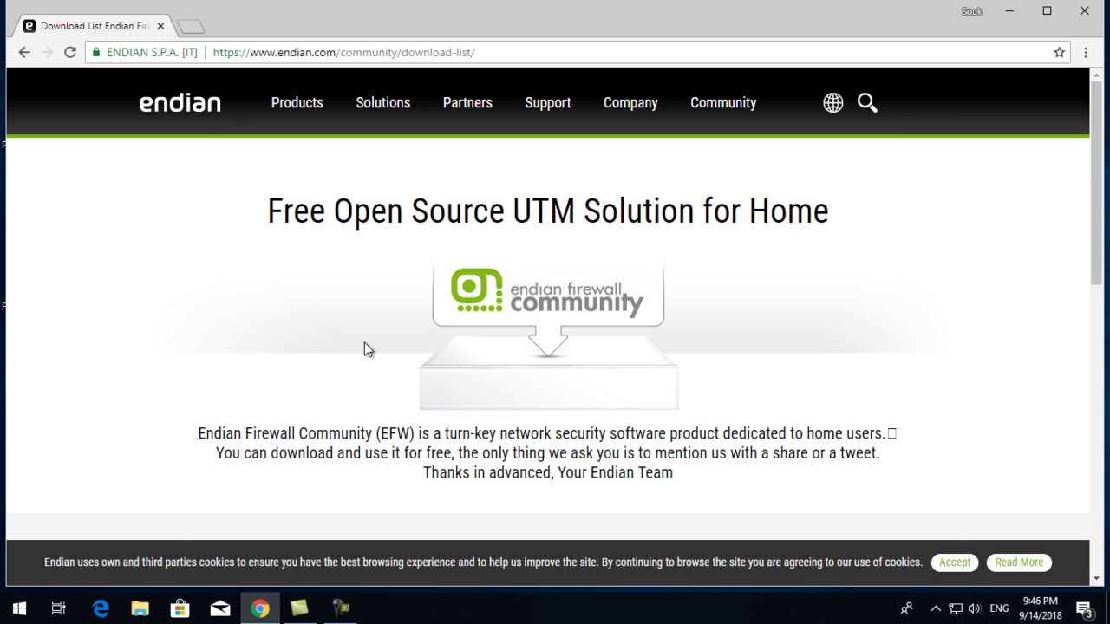
{"action": "scroll", "coordinate": [357, 343], "scroll_direction": "down", "scroll_amount": 2}
{"action": "scroll", "coordinate": [357, 343], "scroll_direction": "down", "scroll_amount": 3}
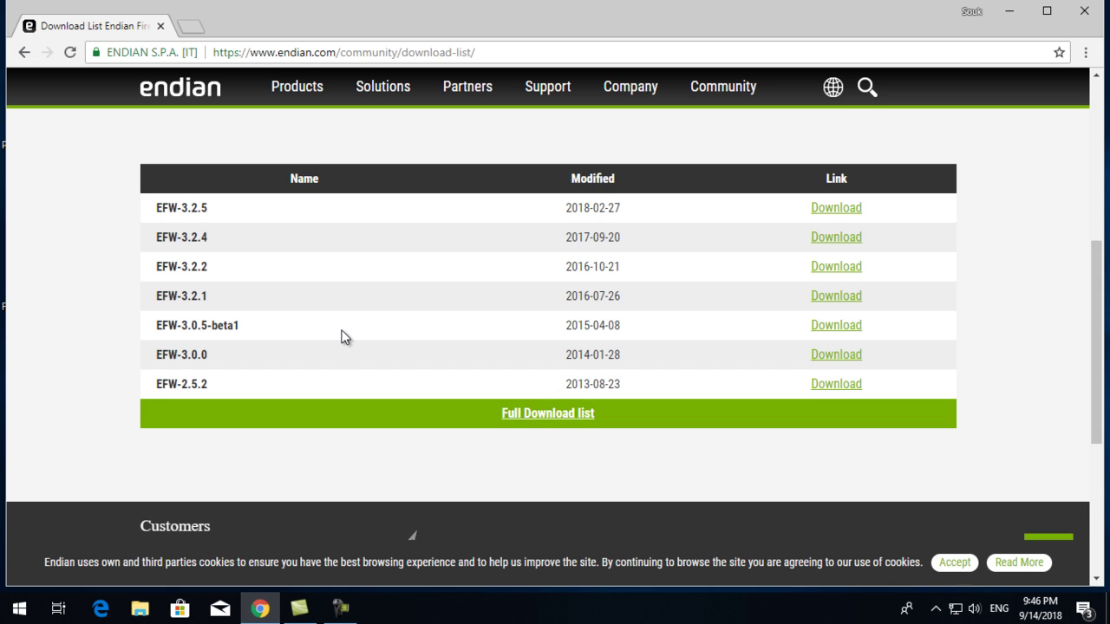
{"action": "scroll", "coordinate": [342, 336], "scroll_direction": "up", "scroll_amount": 1}
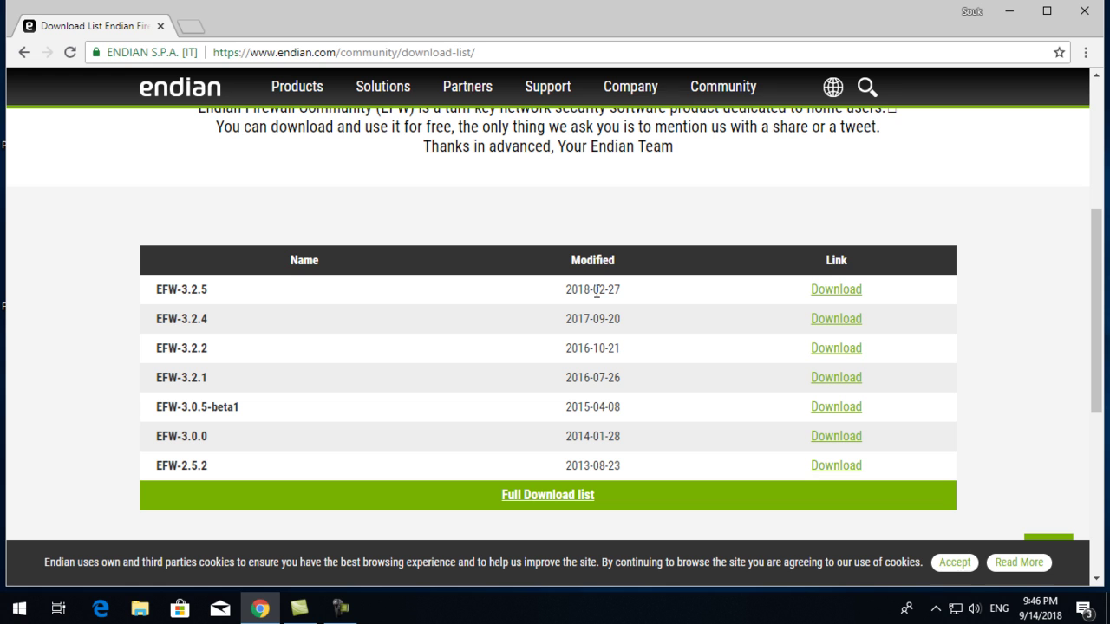
- Highlight the version and modified date of EFW-3.2.5, and open that release's download link
{"action": "left_click_drag", "start_coordinate": [180, 289], "coordinate": [252, 290]}
{"action": "left_click_drag", "start_coordinate": [605, 289], "coordinate": [632, 292]}
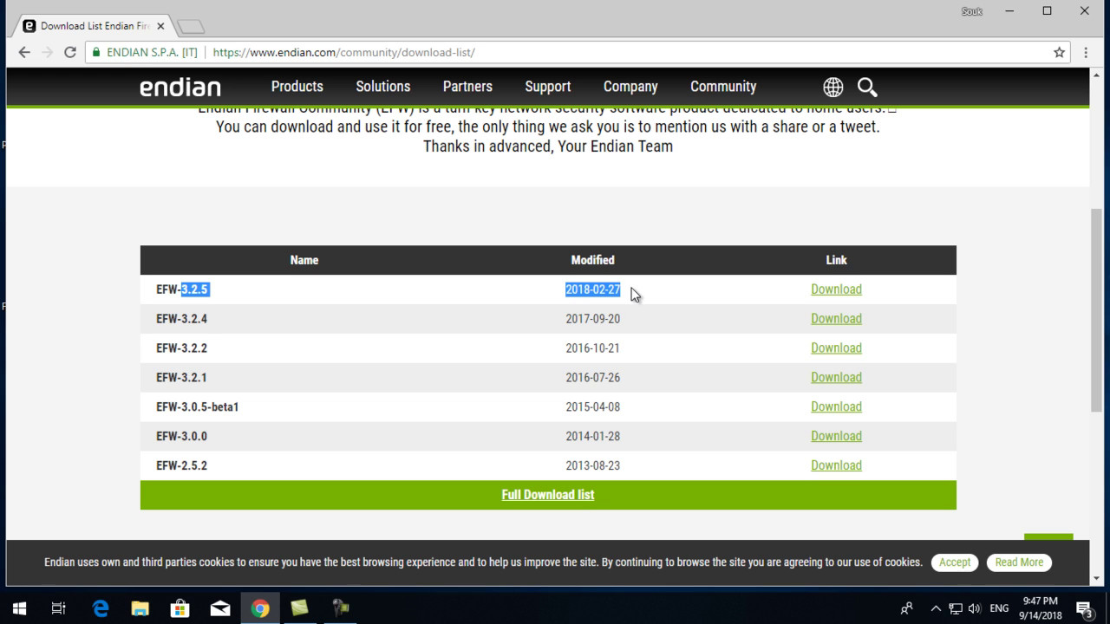
{"action": "left_click", "coordinate": [679, 287]}
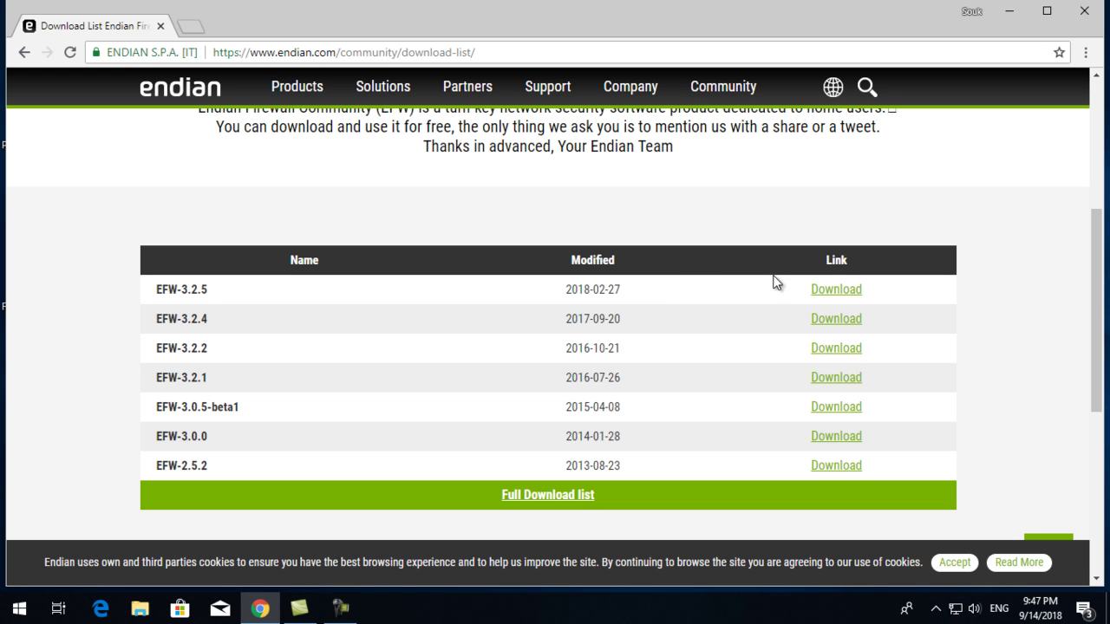
{"action": "left_click", "coordinate": [834, 292]}
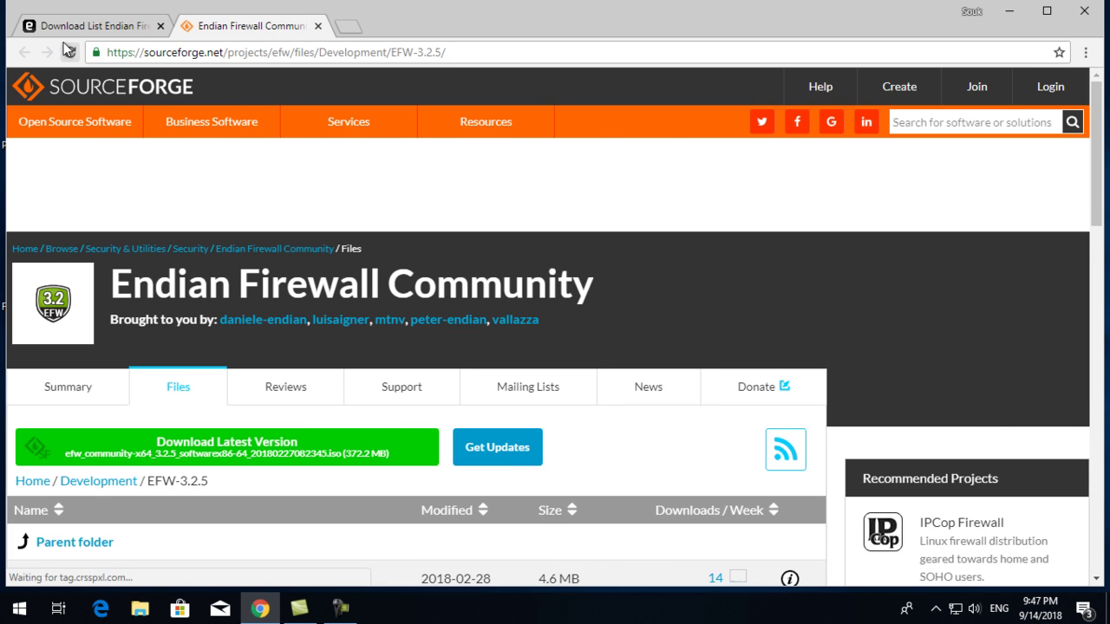
- Return to the Endian download list and check the name and modified date of the EFW-3.2.5 release
{"action": "left_click", "coordinate": [63, 26]}
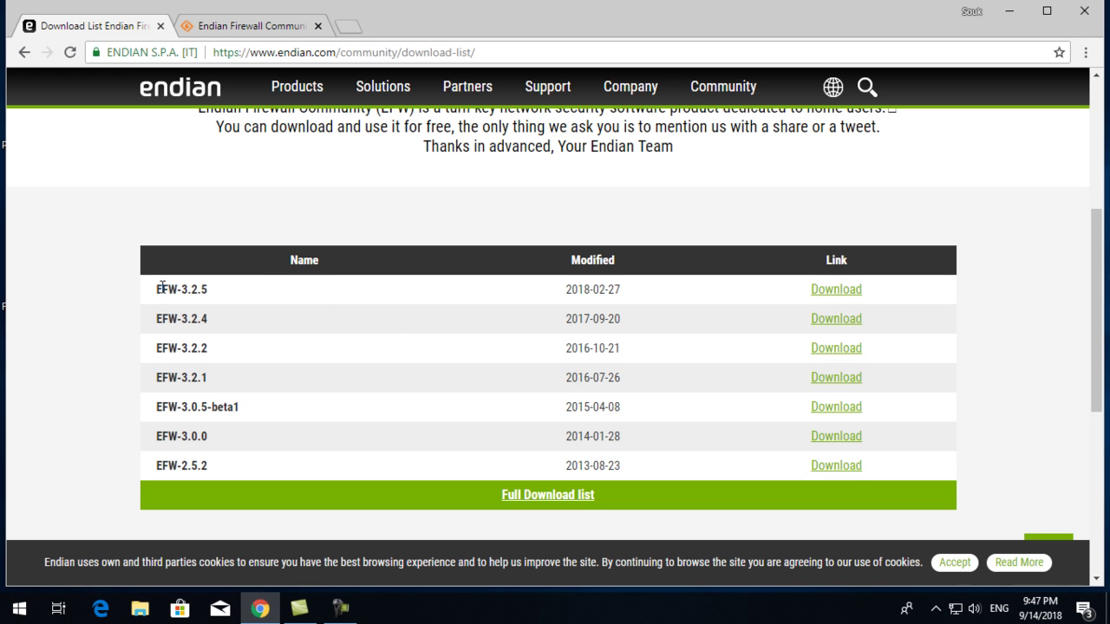
{"action": "left_click_drag", "start_coordinate": [163, 287], "coordinate": [239, 317]}
{"action": "left_click", "coordinate": [559, 288]}
{"action": "left_click_drag", "start_coordinate": [558, 288], "coordinate": [617, 290]}
{"action": "left_click", "coordinate": [746, 289]}
- Switch back to the SourceForge files page and start downloading efw_community-x64_3.2.5_softwarex86-64_20180227082345.iso
{"action": "left_click", "coordinate": [249, 26]}
{"action": "mouse_move", "coordinate": [211, 122]}
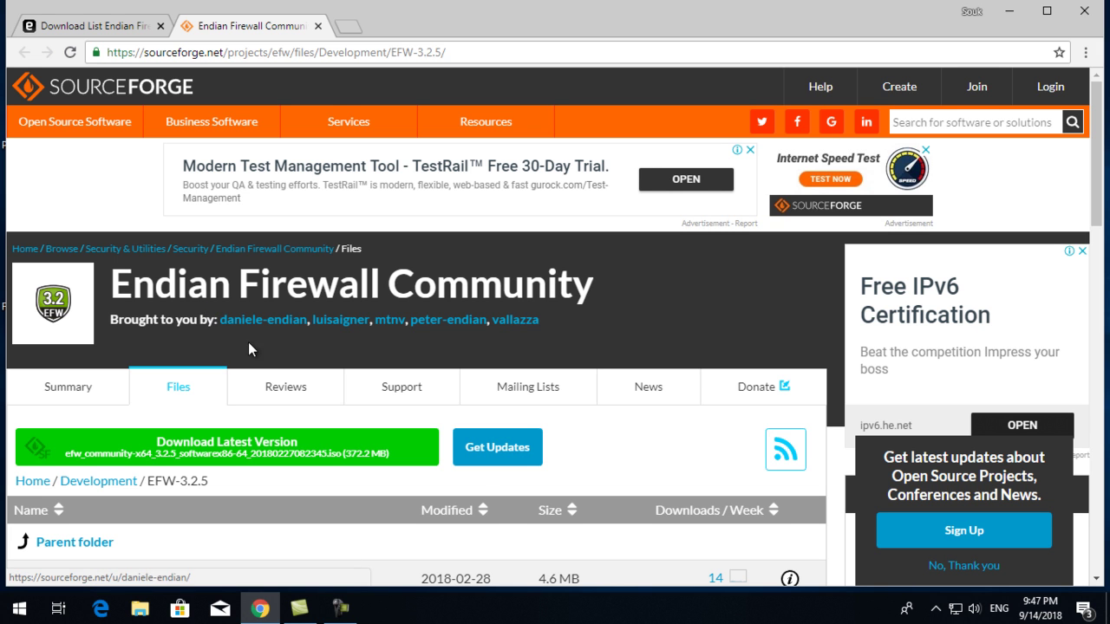
{"action": "scroll", "coordinate": [247, 339], "scroll_direction": "down", "scroll_amount": 3}
{"action": "scroll", "coordinate": [241, 342], "scroll_direction": "down", "scroll_amount": 2}
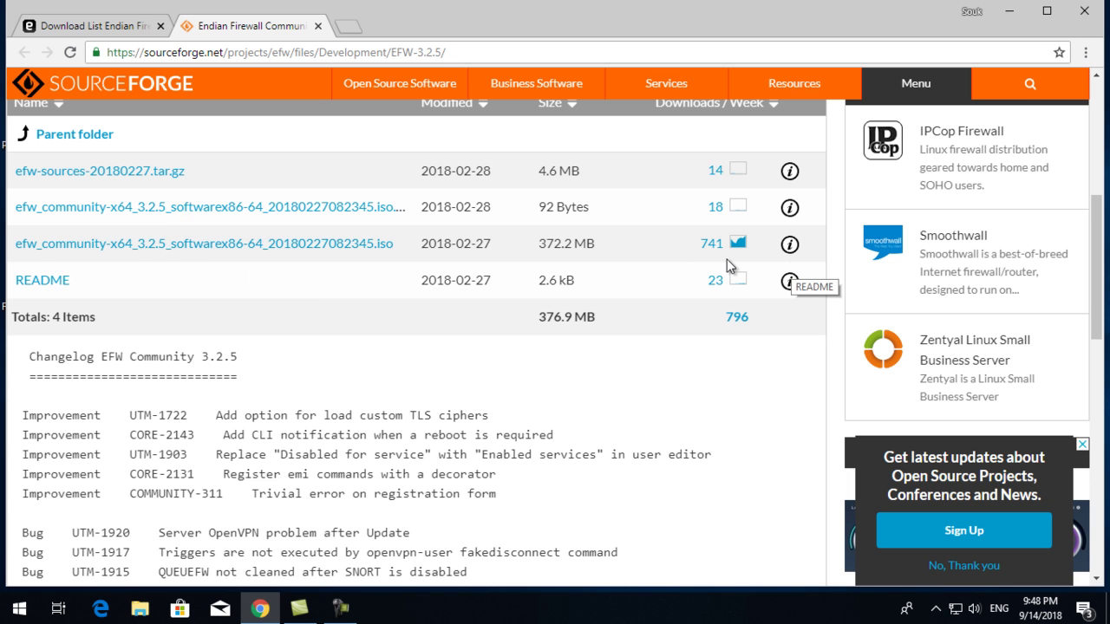
{"action": "left_click", "coordinate": [366, 250]}
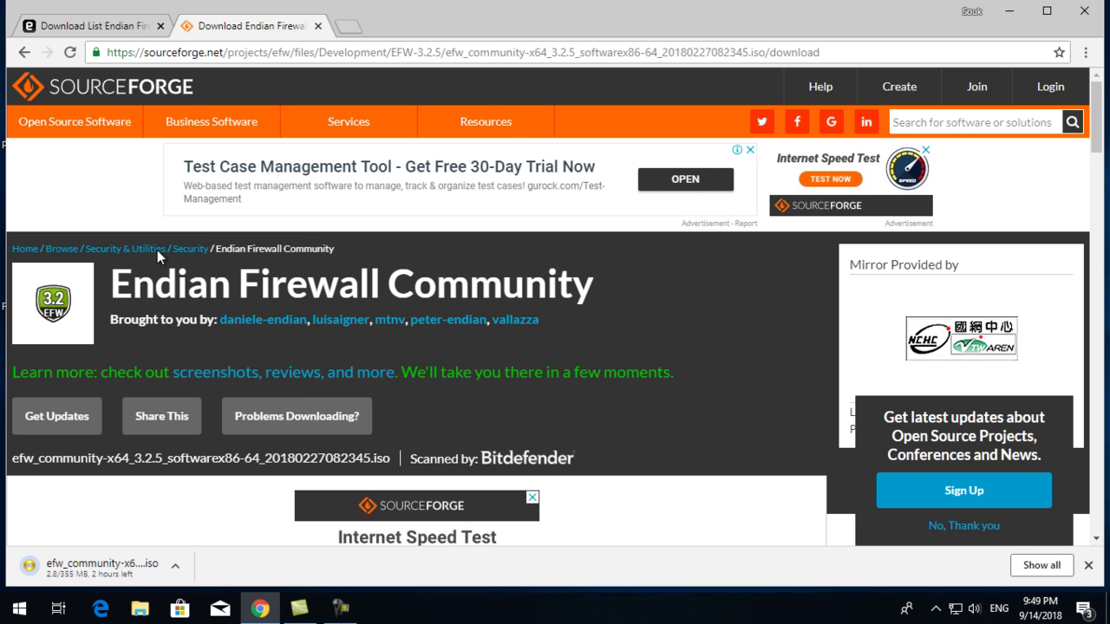
- Cancel the running download of the Endian Firewall Community ISO
{"action": "left_click", "coordinate": [176, 566]}
{"action": "left_click", "coordinate": [196, 539]}
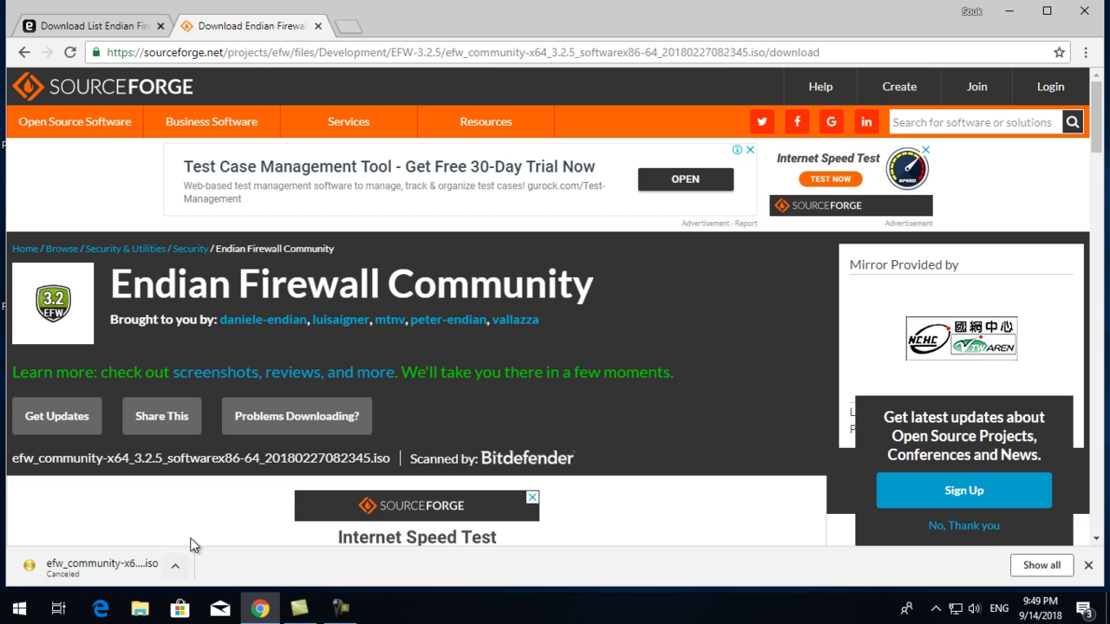